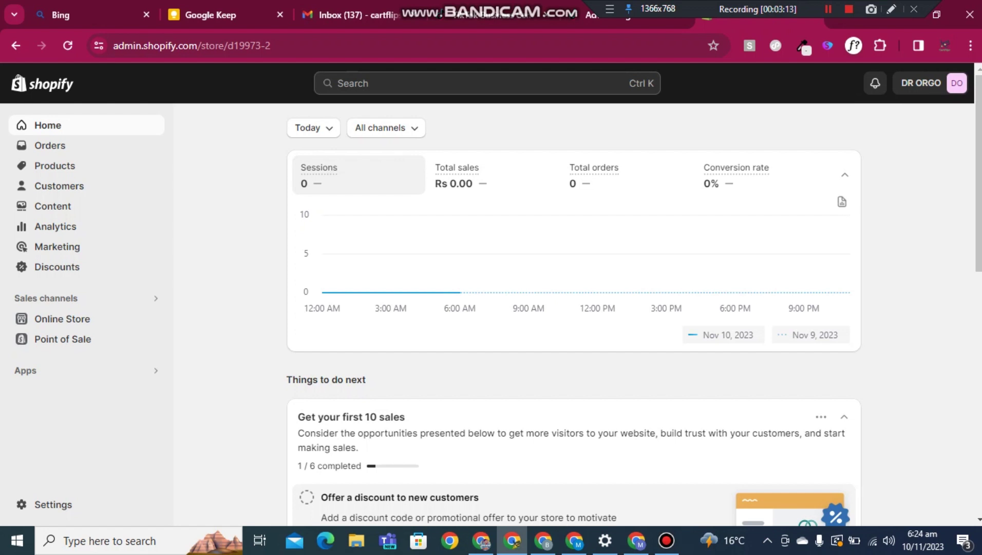
Open the store details settings and change the country/region in the billing information to United Kingdom.
left_click(53, 504)
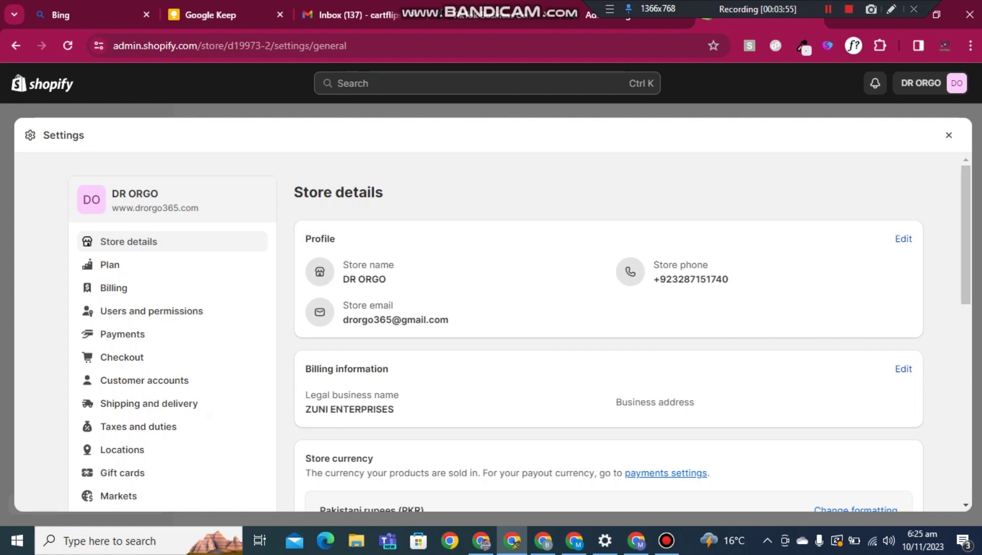
scroll(514, 328, "down", 3)
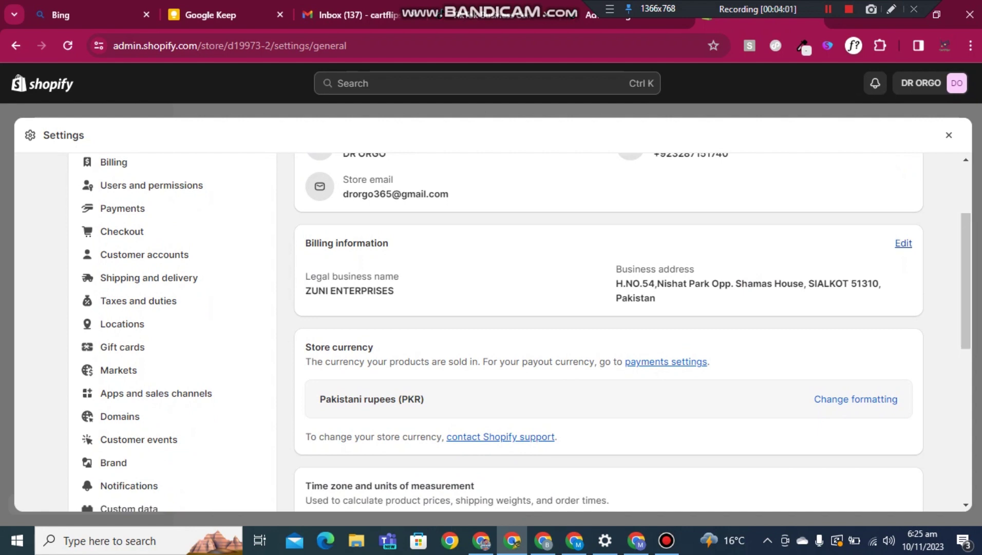
left_click(903, 243)
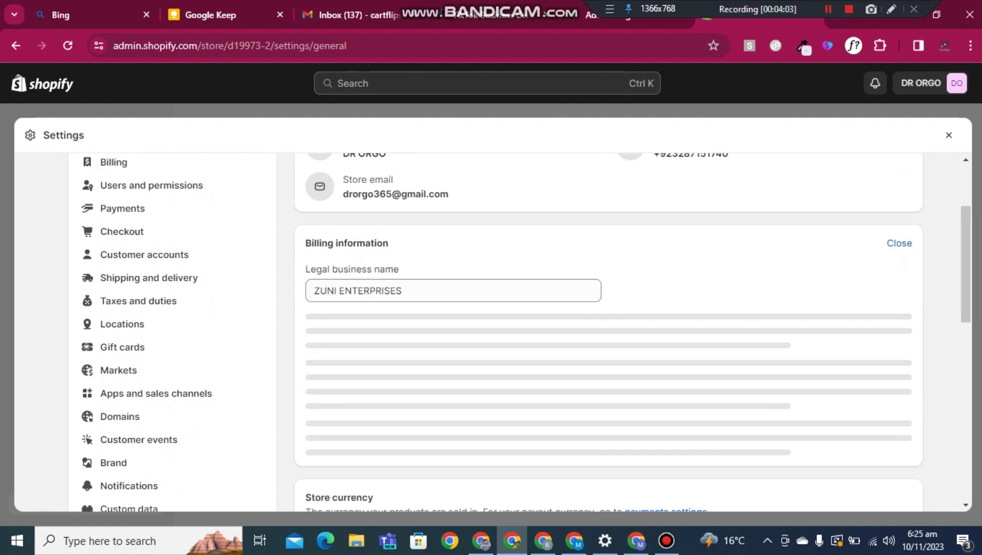
left_click_drag(966, 257, 966, 288)
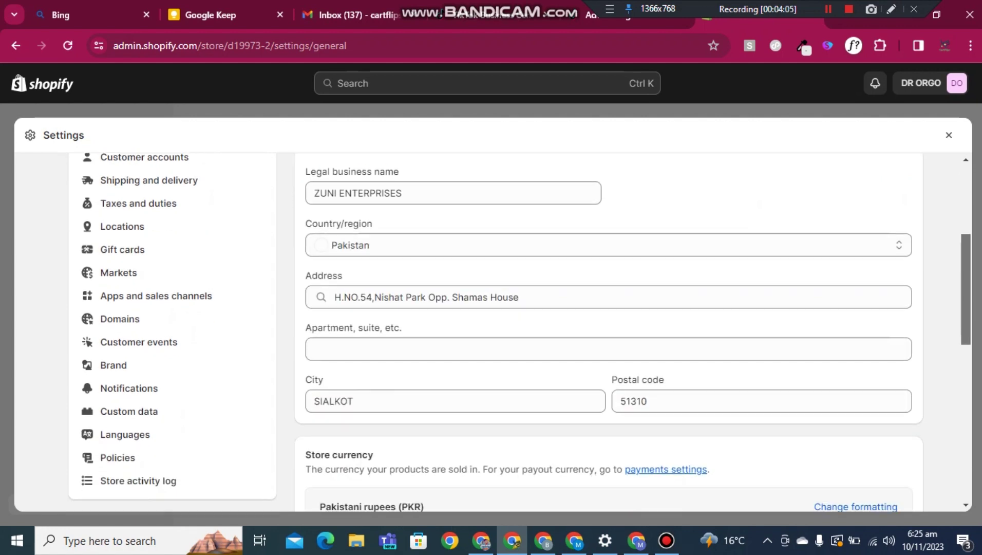
left_click(609, 245)
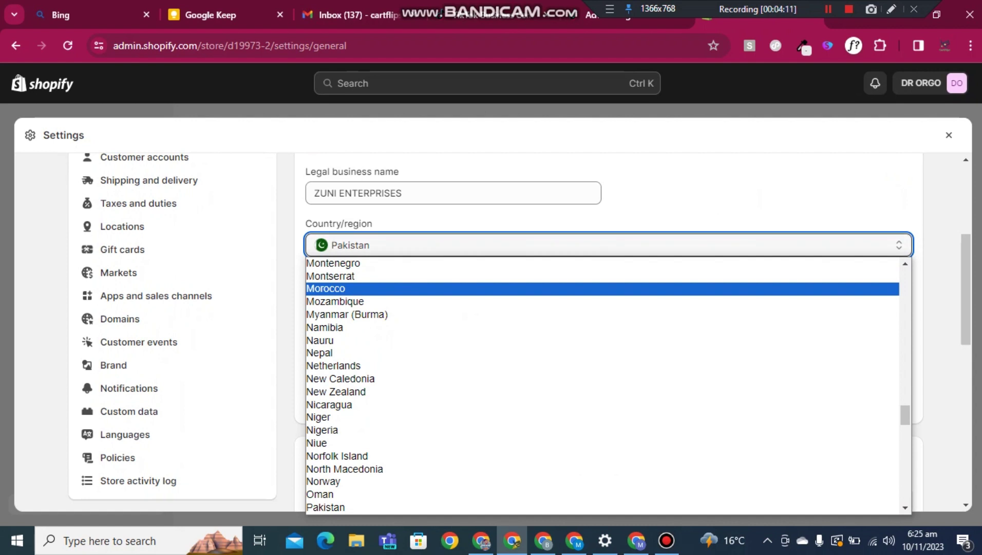
scroll(601, 385, "down", 8)
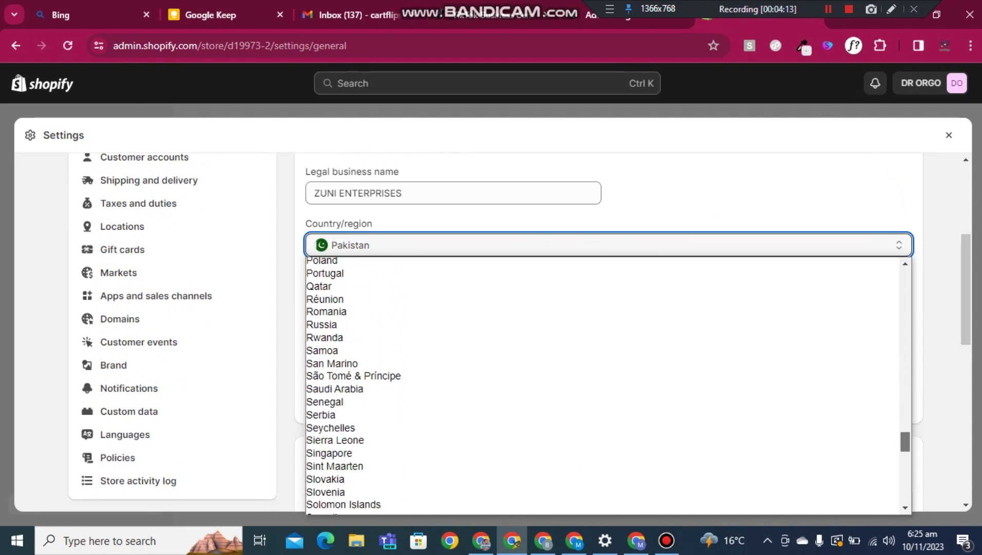
scroll(600, 385, "down", 10)
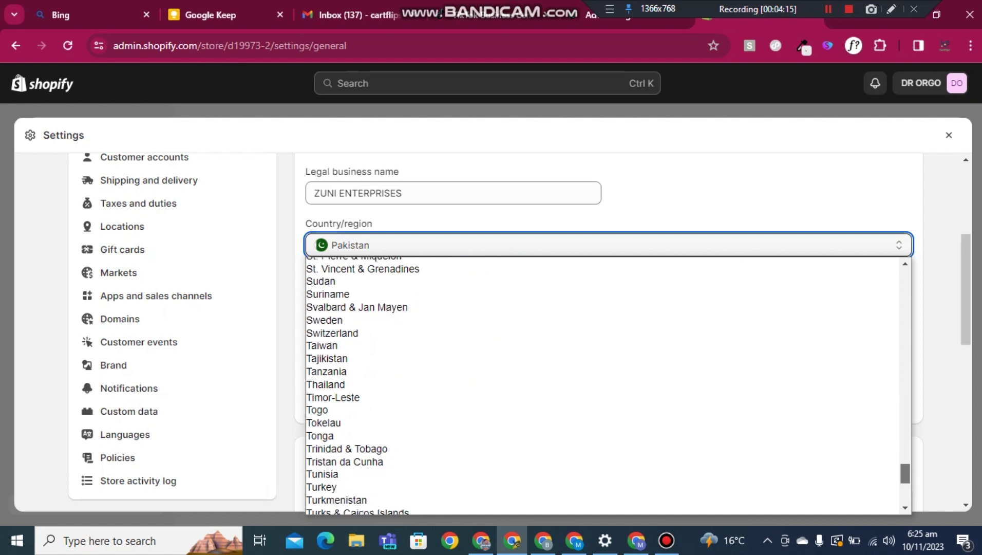
scroll(601, 385, "down", 5)
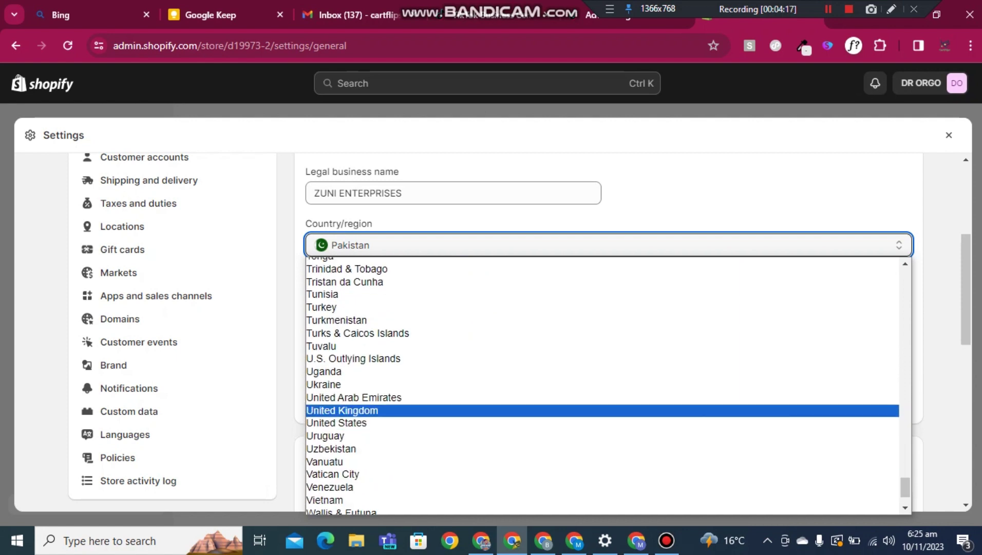
left_click(342, 410)
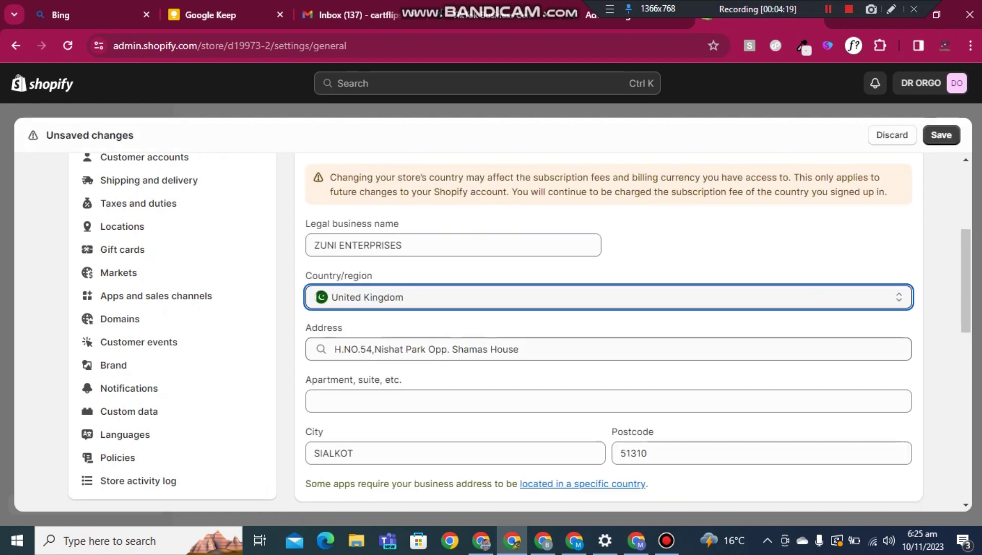
Replace the business address in the billing information with the UK street address, save the changes and close the settings.
left_click(521, 349)
key("ctrl+a")
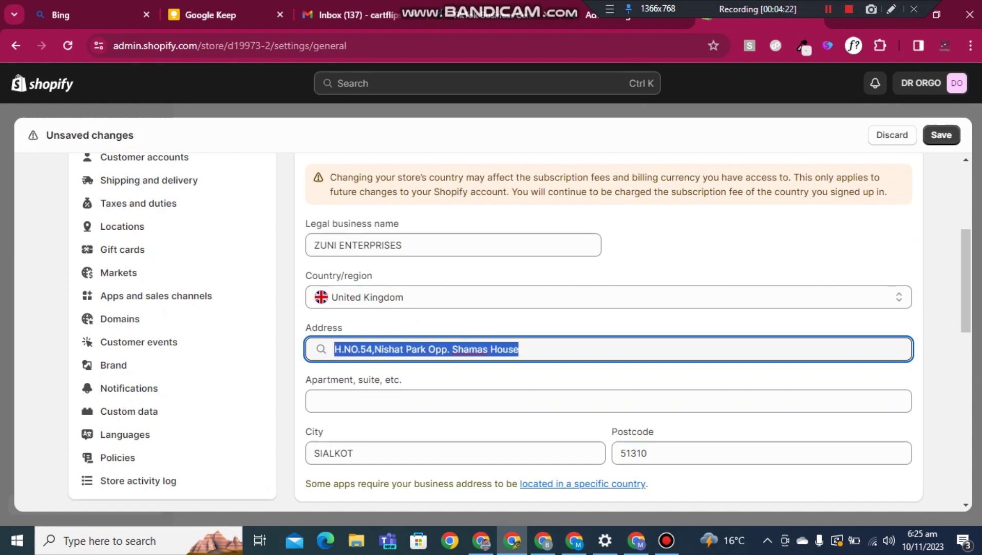
key("BackSpace")
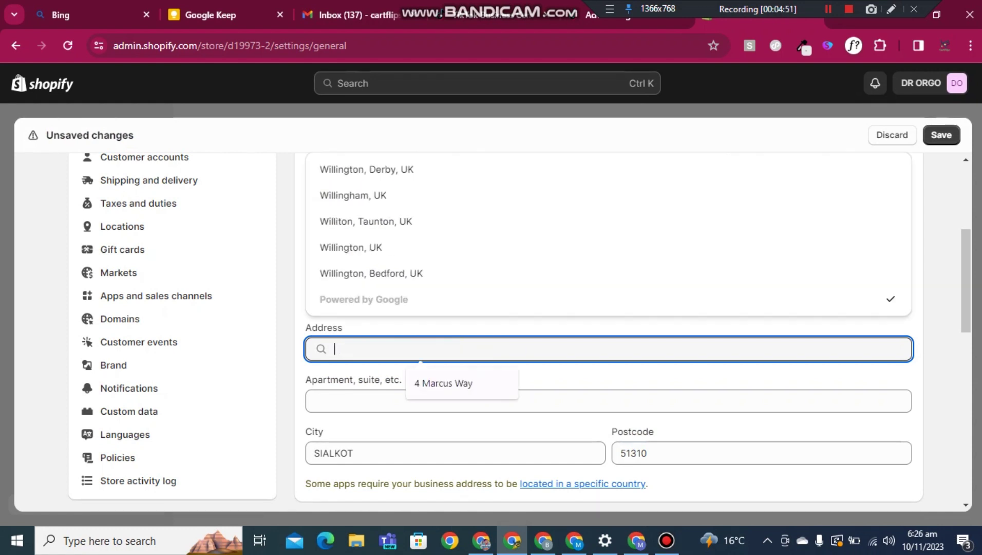
left_click(384, 196)
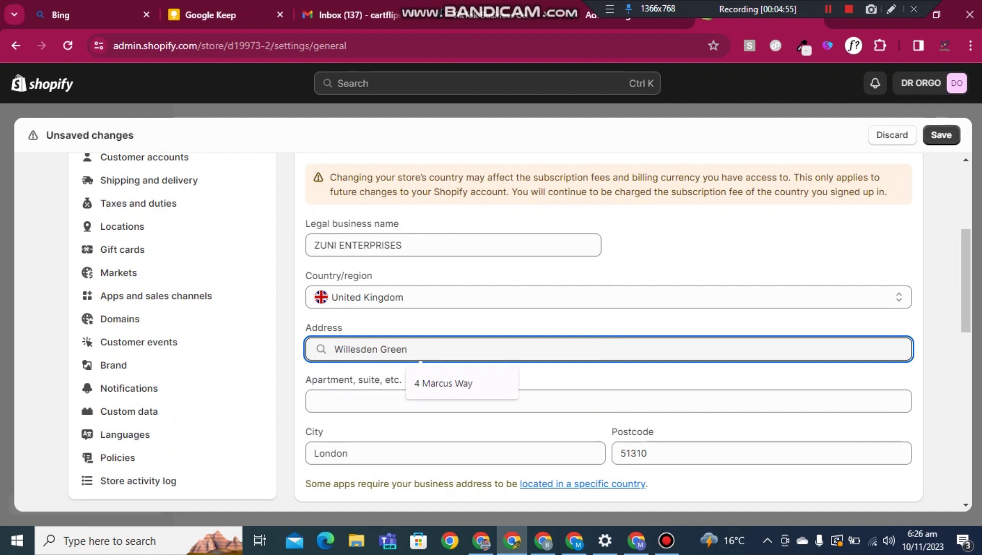
key("Down")
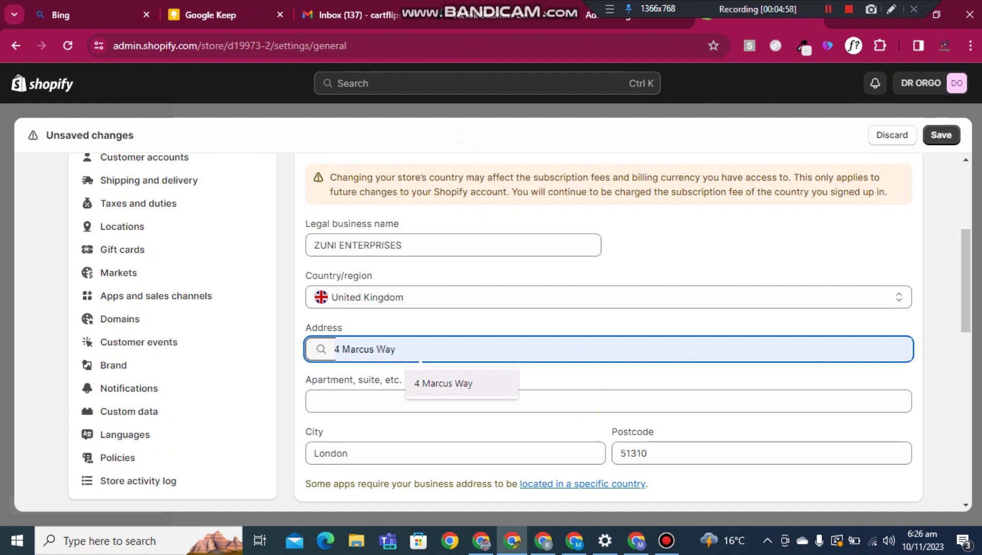
key("Return")
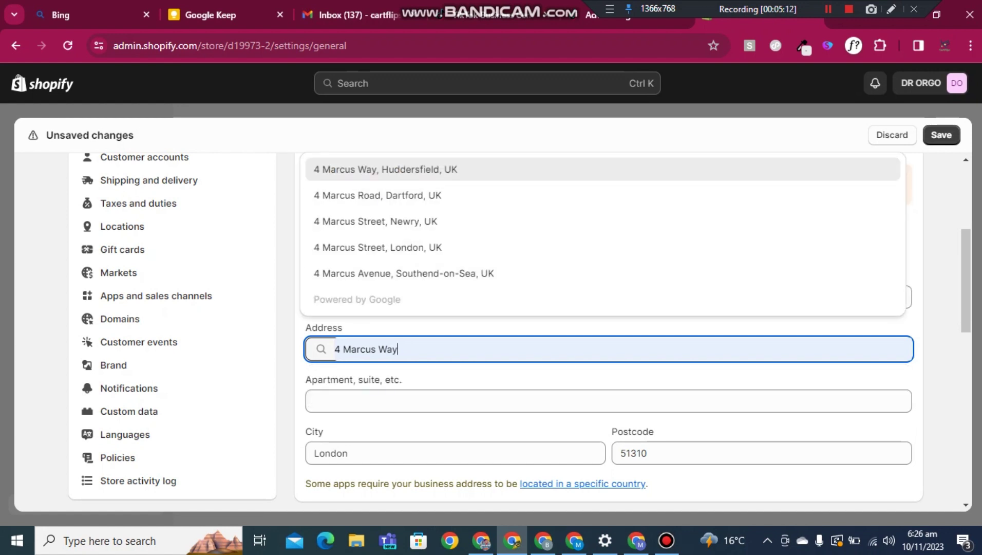
key("Return")
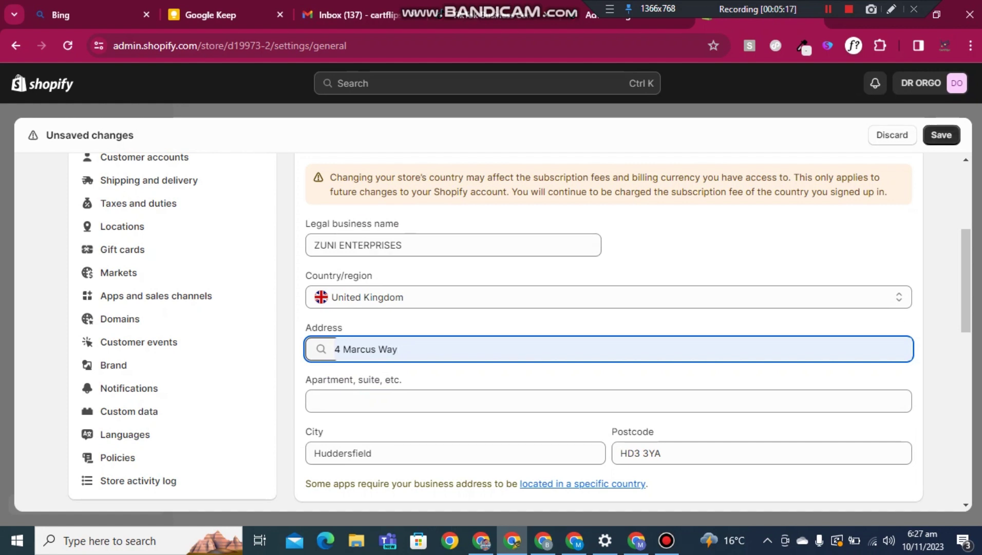
key("ctrl+s")
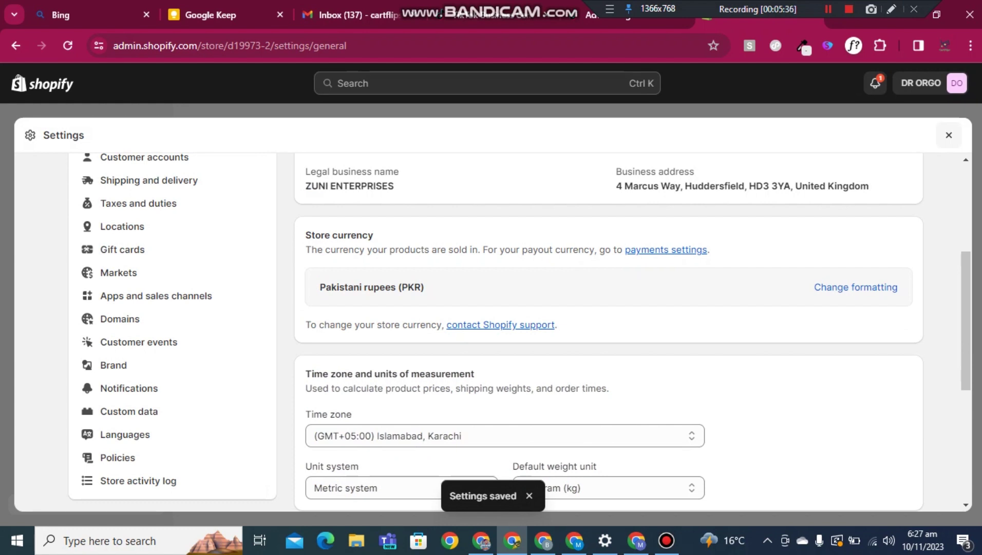
key("Escape")
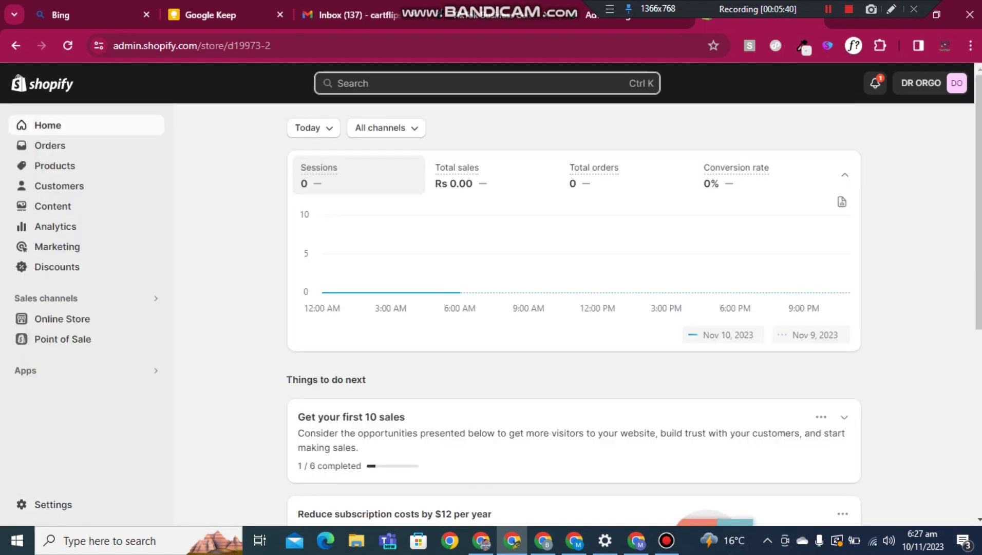
Search the store admin for "shopify" and carry the search over to the Shopify App Store.
key("ctrl+k")
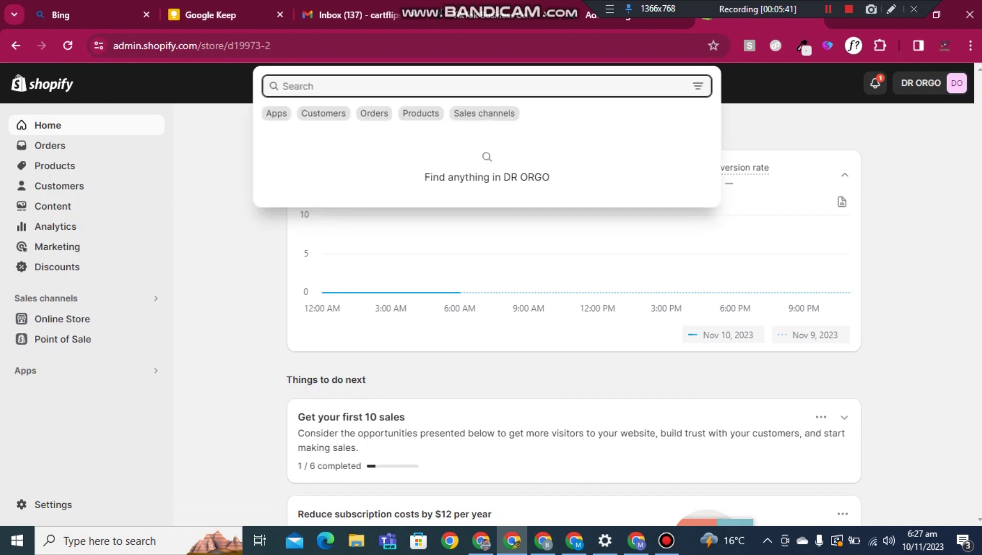
type("shopify")
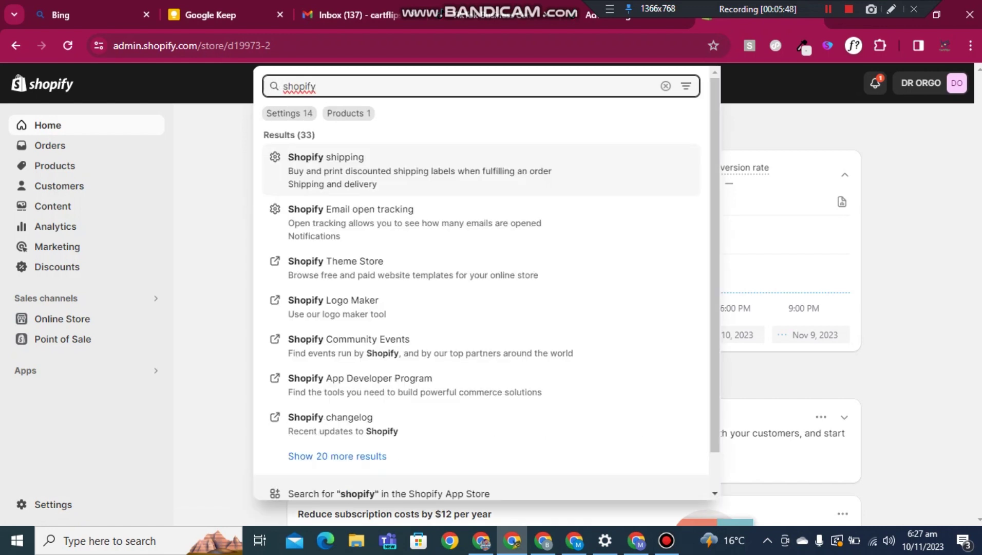
key("Down")
key("Down")
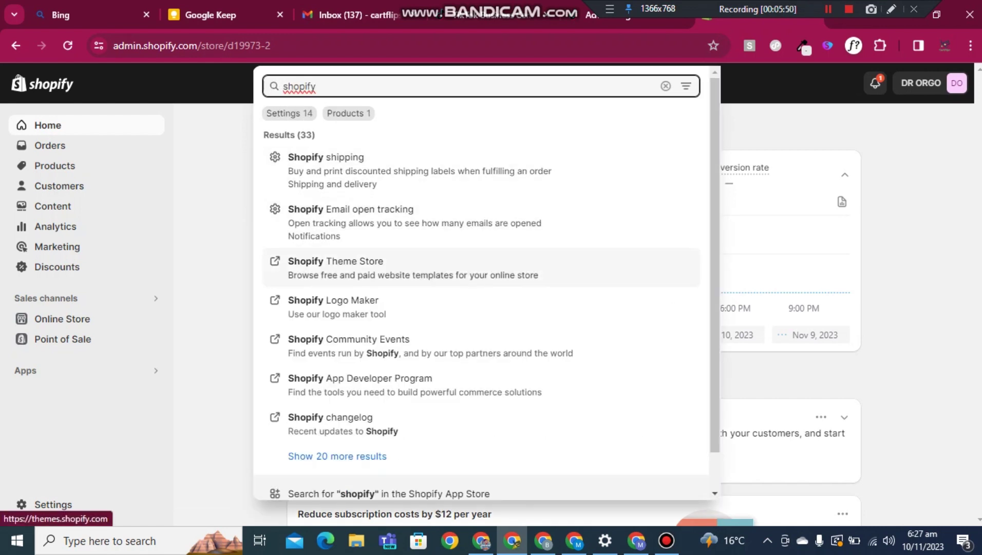
key("Tab")
key("Tab")
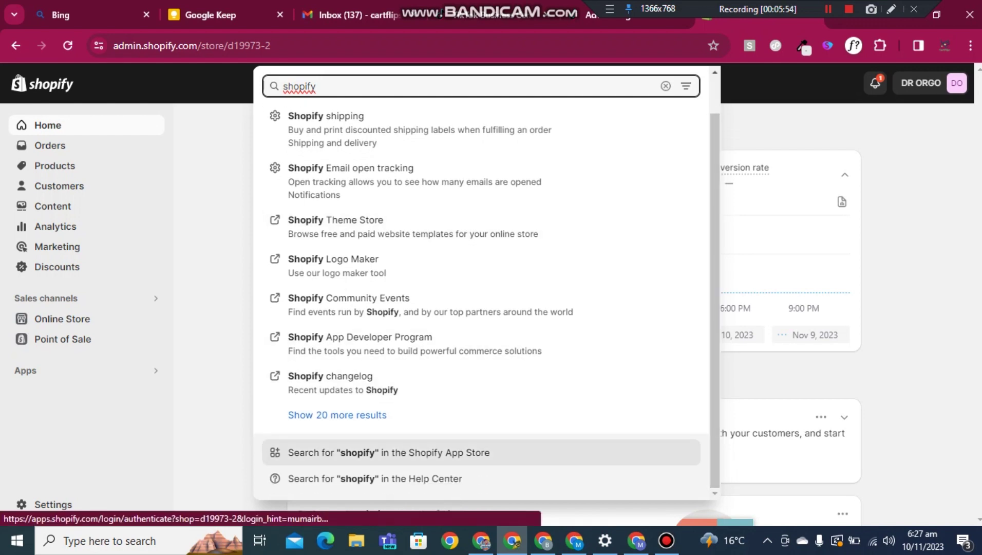
key("Return")
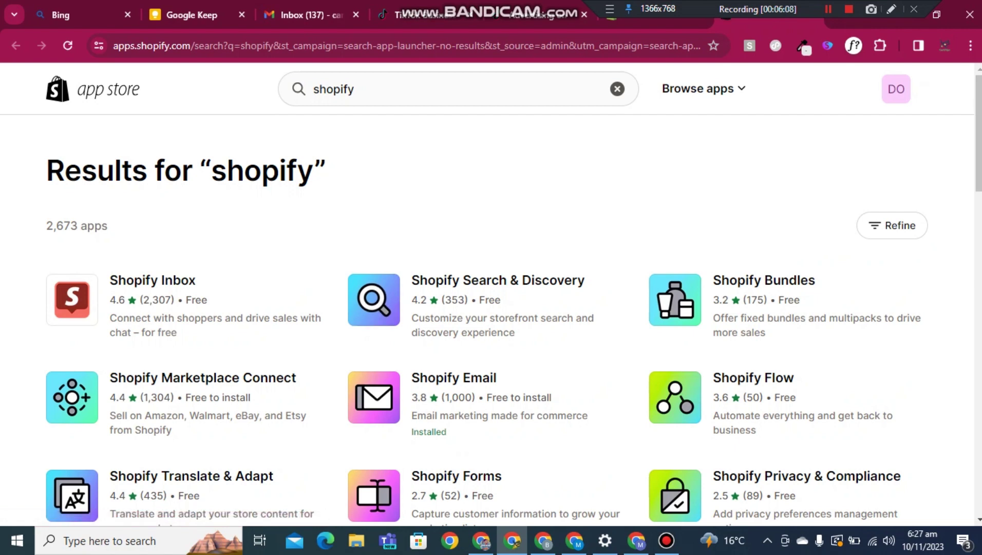
Search the App Store for "tiktok" and open the listing of the TikTok app.
left_click(354, 89)
key("ctrl+a")
type("t")
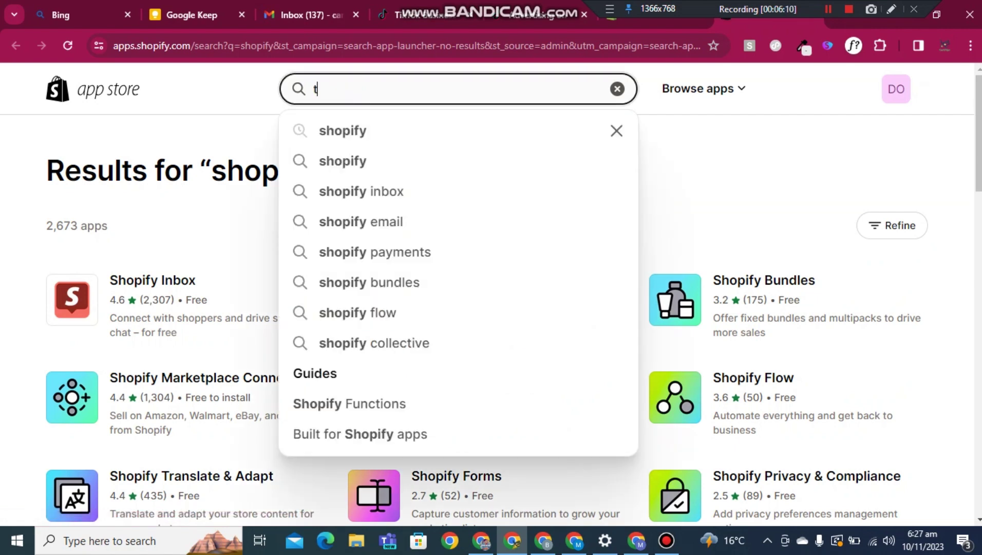
type("iktok")
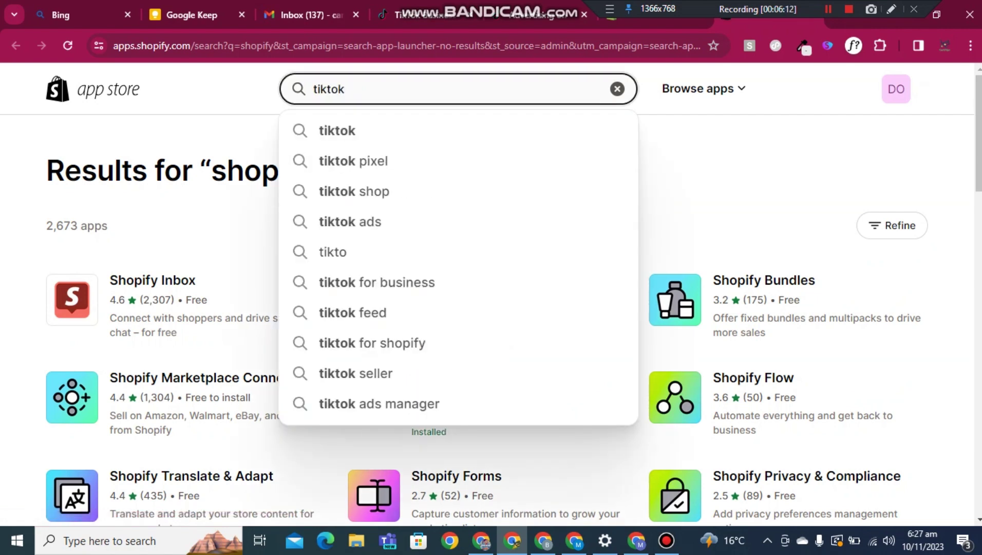
key("Down")
key("Return")
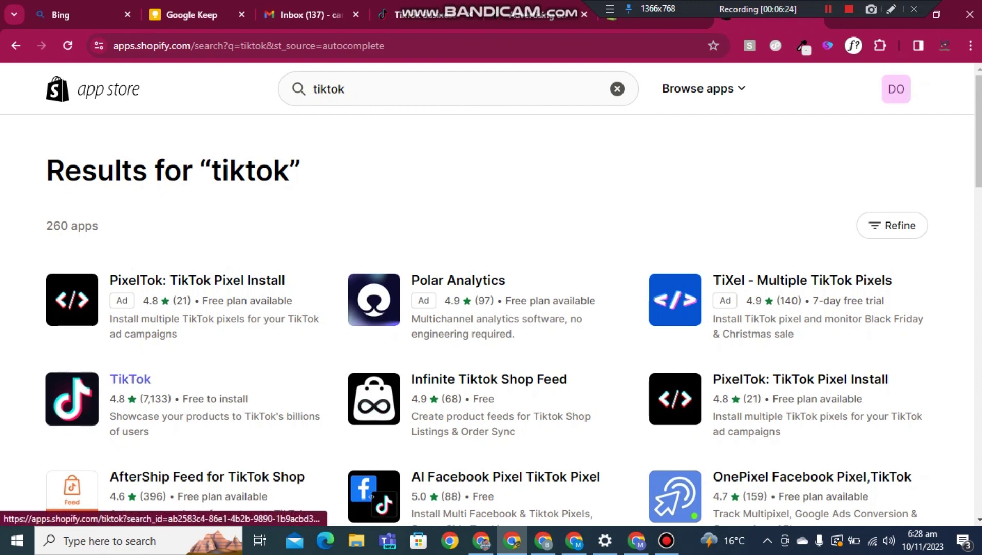
left_click(72, 399)
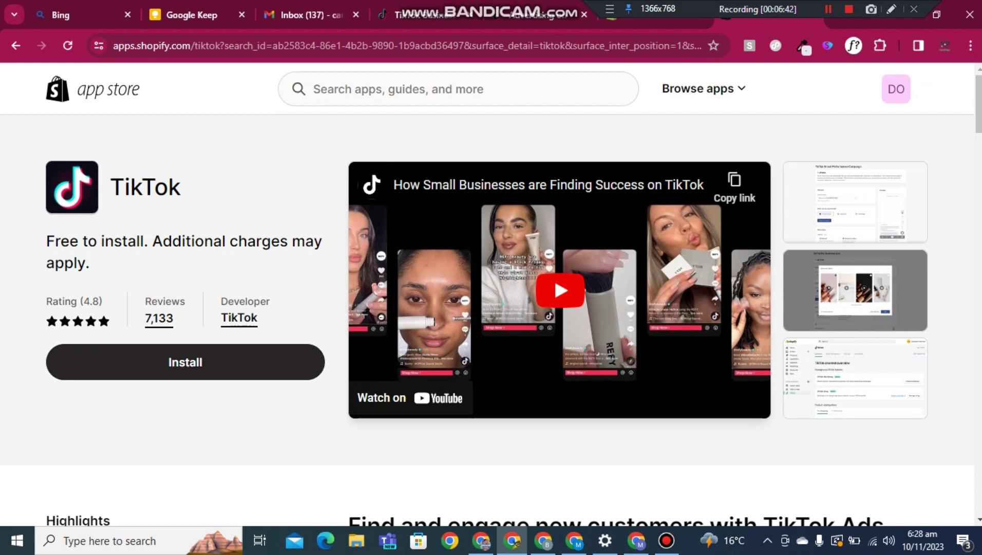
Install the TikTok app as a sales channel and pin it to the store navigation.
left_click(185, 363)
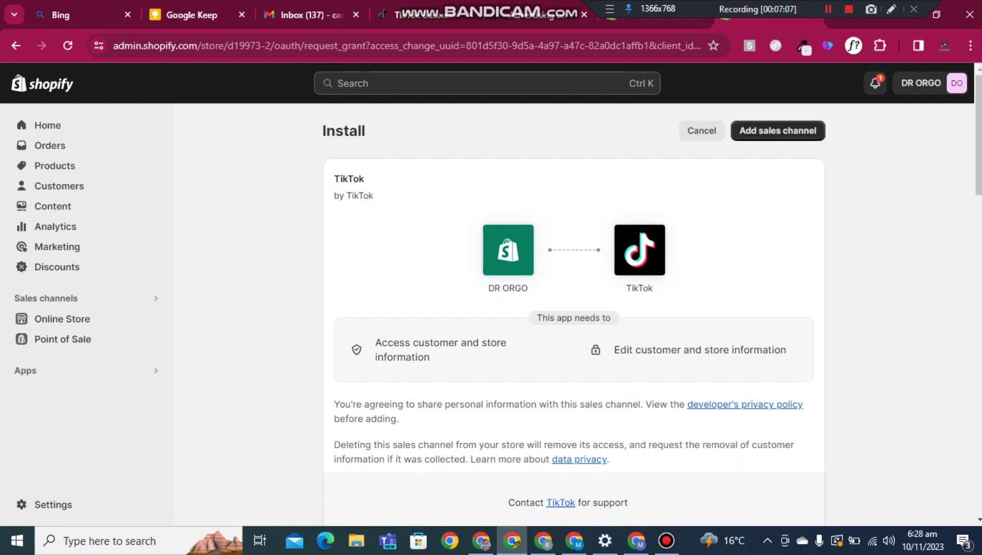
left_click(777, 131)
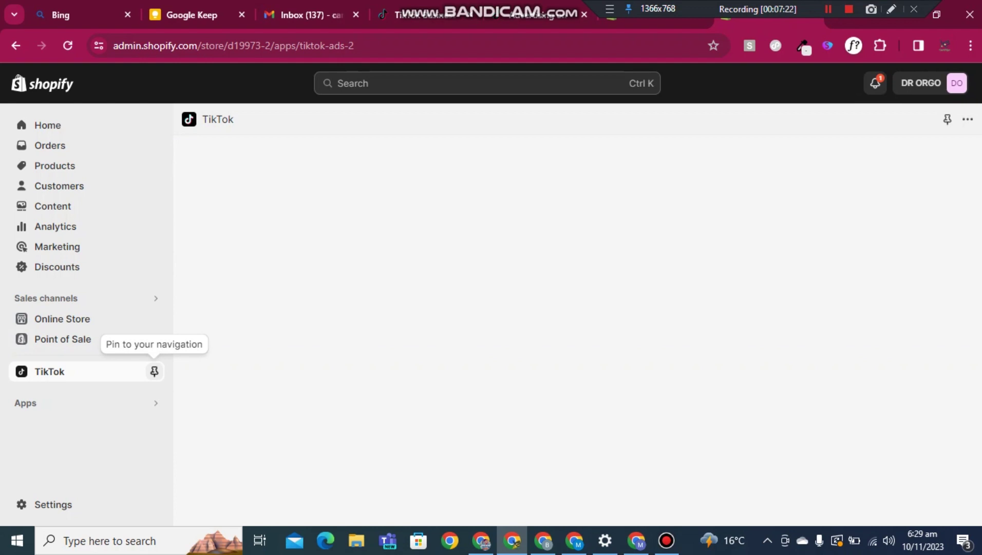
left_click(154, 371)
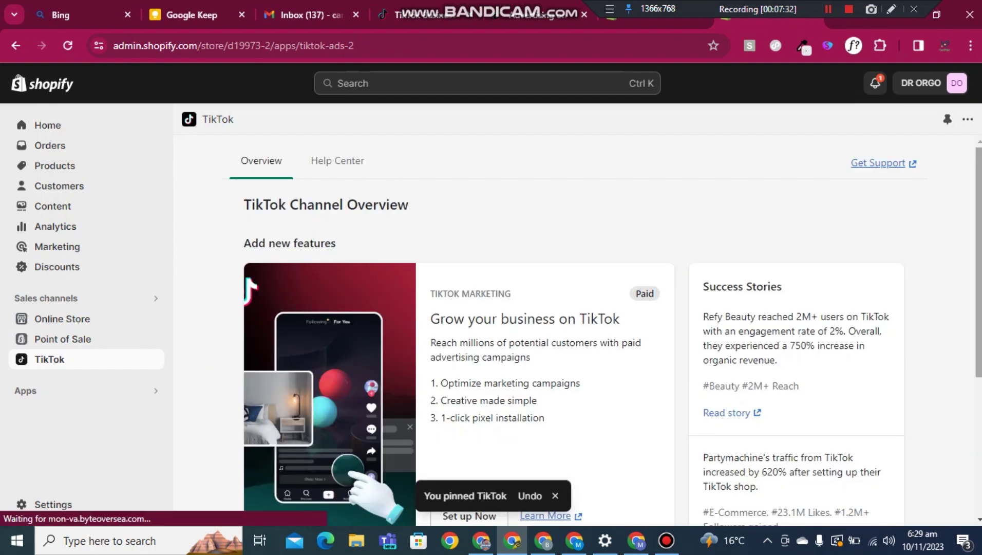
Connect the existing TikTok For Business account in the TikTok marketing setup, and return to the store's home page.
scroll(604, 331, "down", 2)
scroll(604, 331, "down", 1)
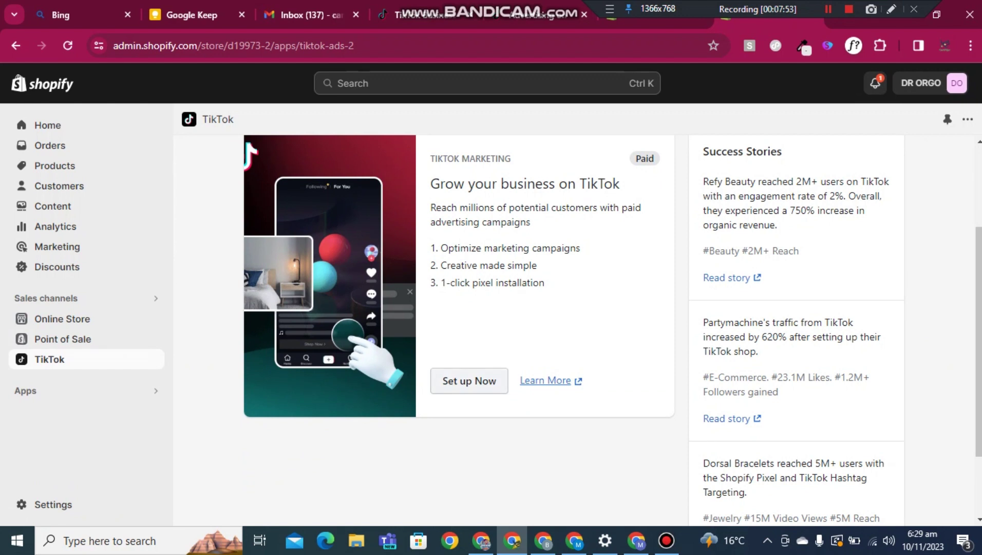
left_click(469, 380)
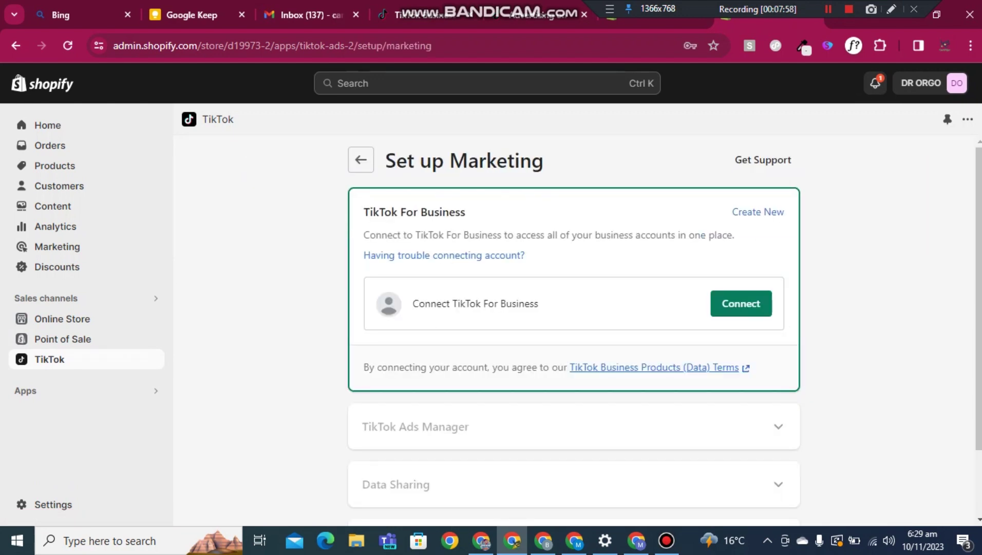
mouse_move(421, 14)
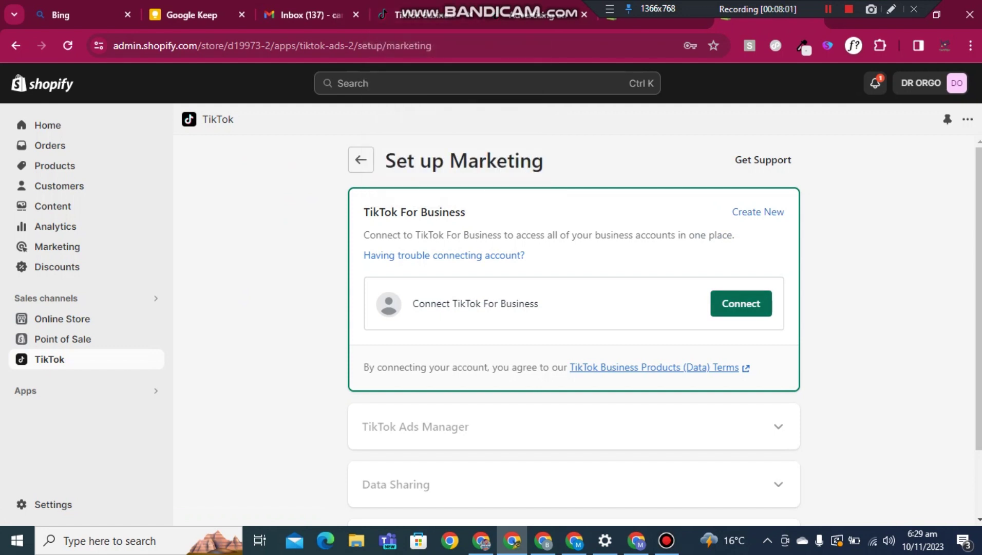
left_click(740, 304)
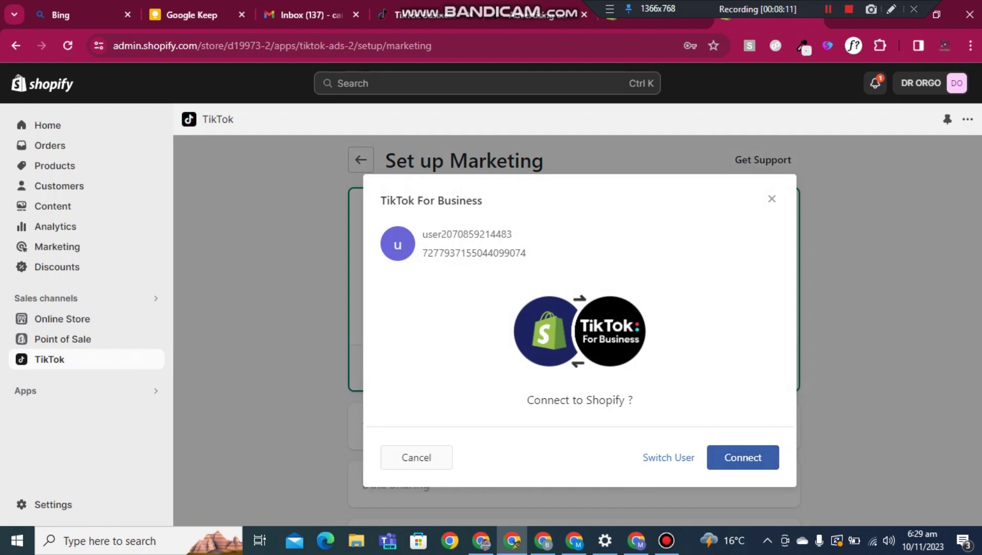
left_click(742, 457)
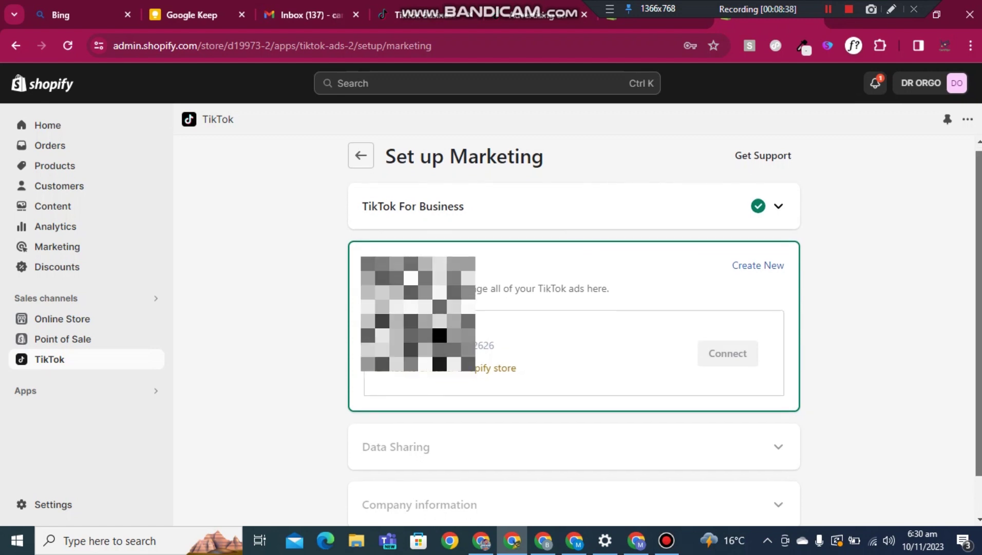
scroll(573, 329, "down", 1)
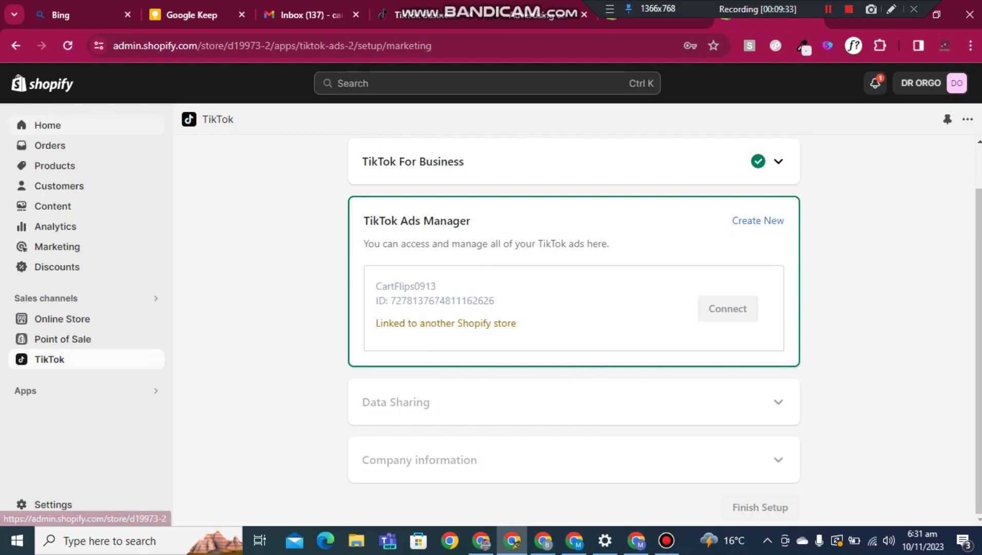
left_click(47, 125)
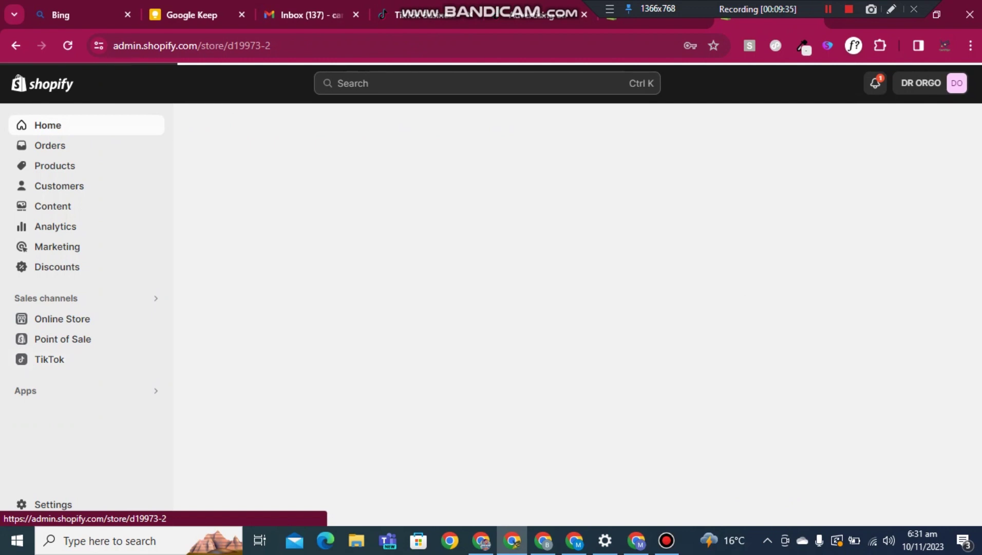